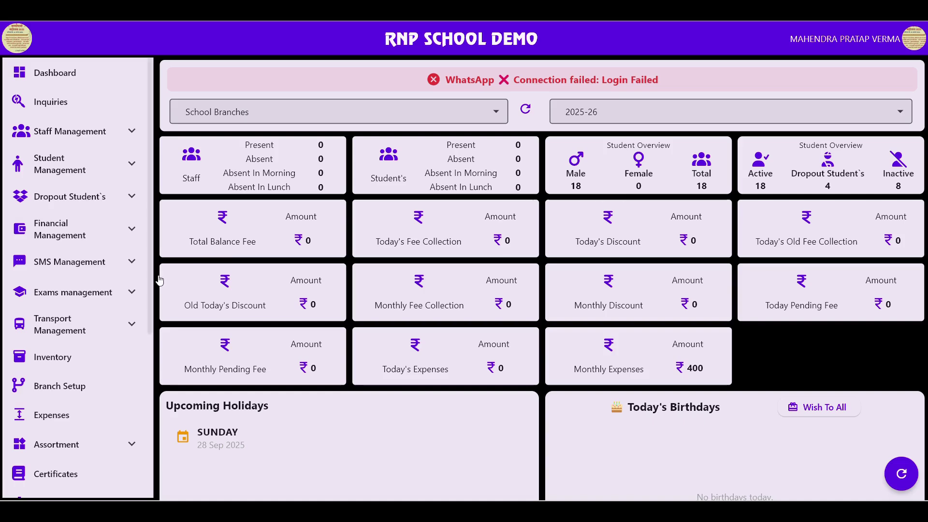
Open the page for managing student fees in financial management and view its additional filter options.
{"action": "left_click", "coordinate": [92, 236]}
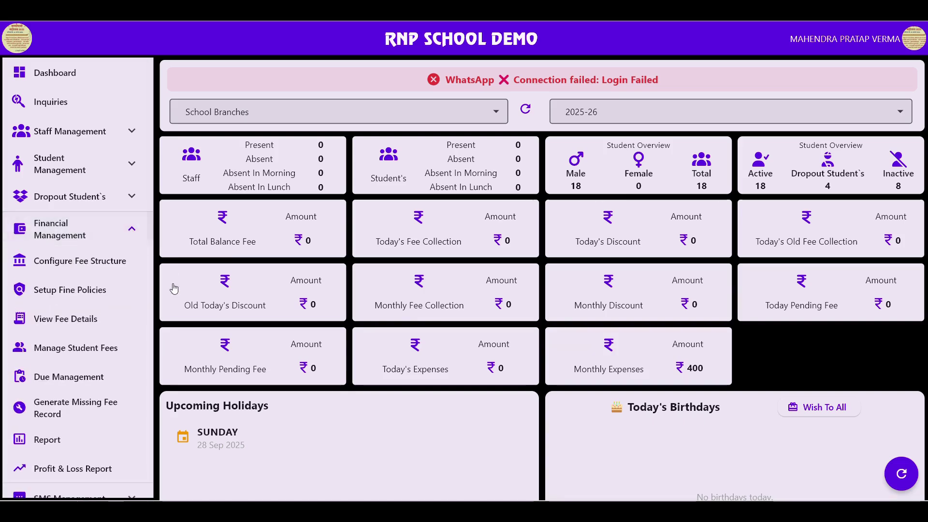
{"action": "left_click", "coordinate": [87, 349]}
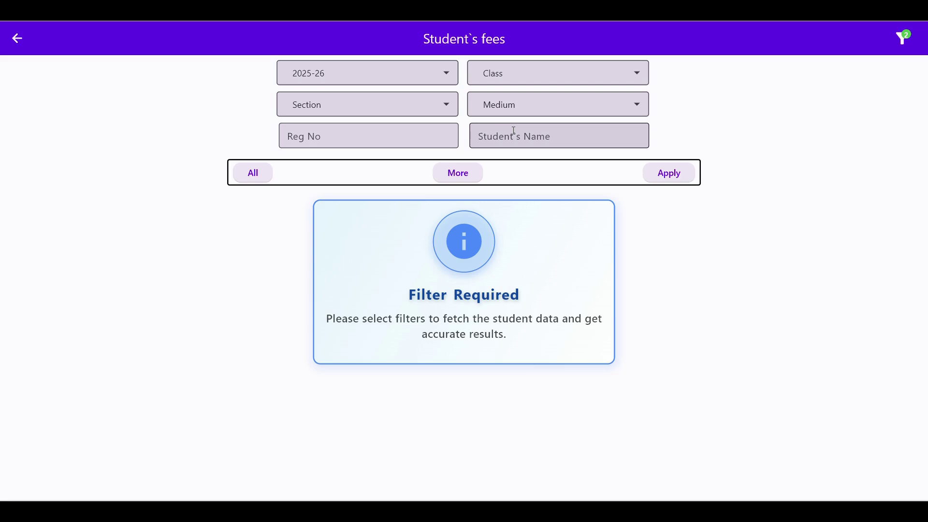
{"action": "left_click", "coordinate": [460, 179]}
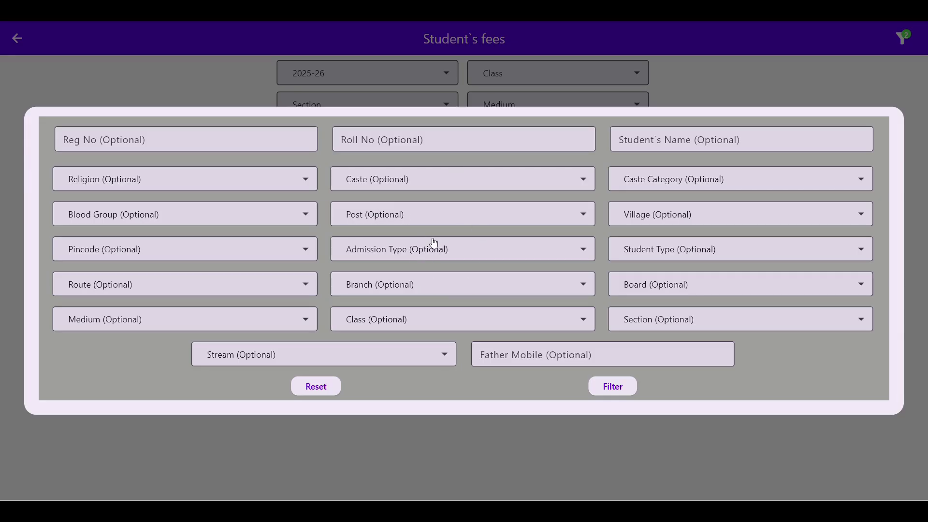
{"action": "left_click", "coordinate": [490, 429]}
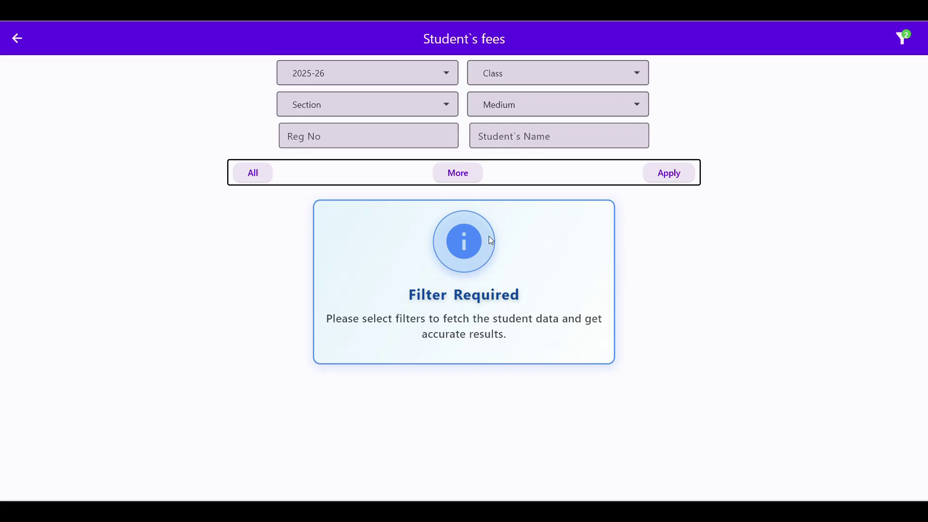
Filter the students by a partial student name and open the fee payment form of the matching Nursery student.
{"action": "left_click", "coordinate": [516, 137]}
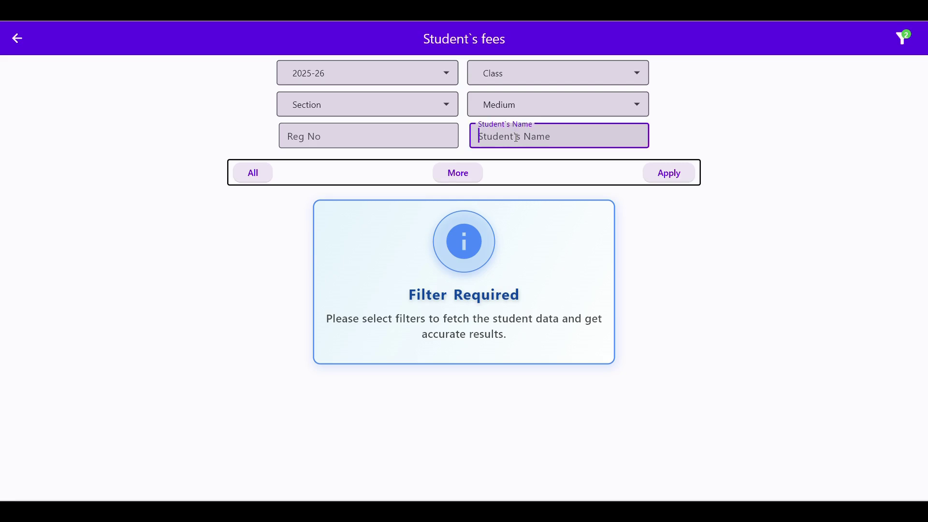
{"action": "type", "text": "Nx"}
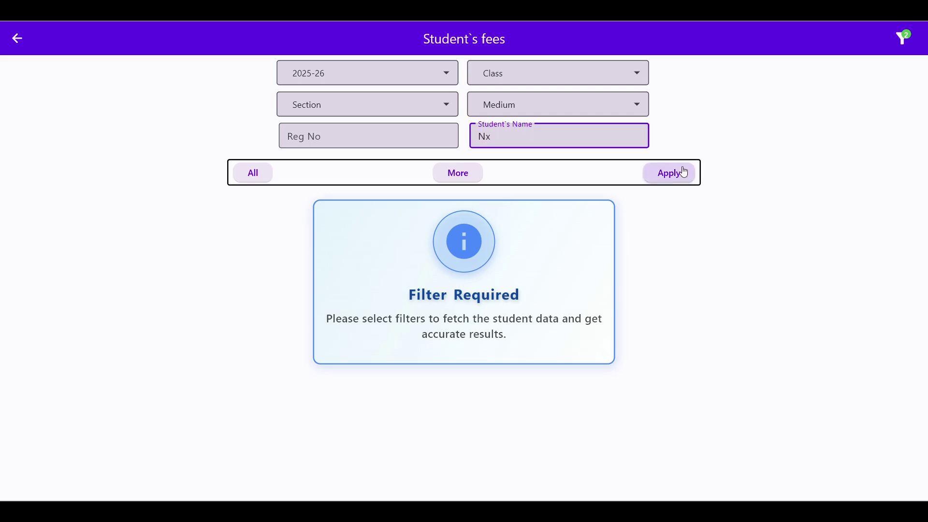
{"action": "left_click", "coordinate": [673, 179]}
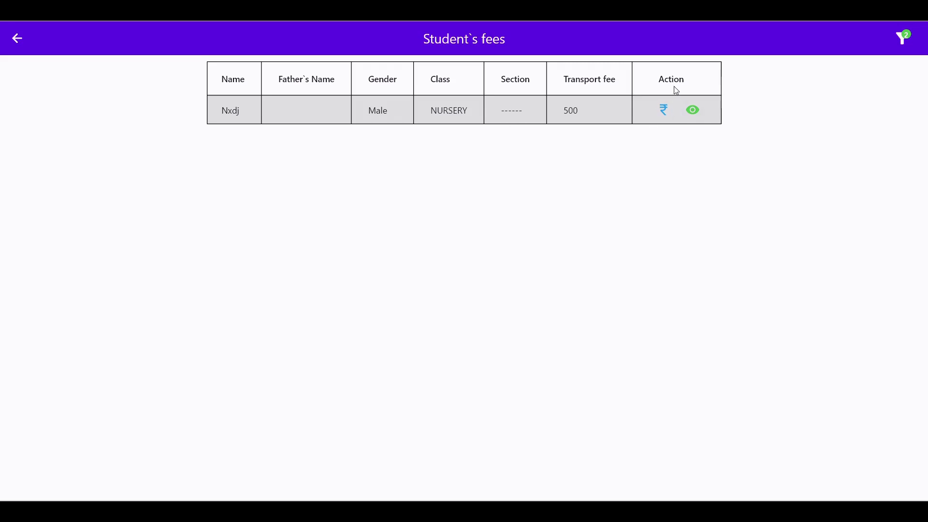
{"action": "left_click", "coordinate": [664, 110]}
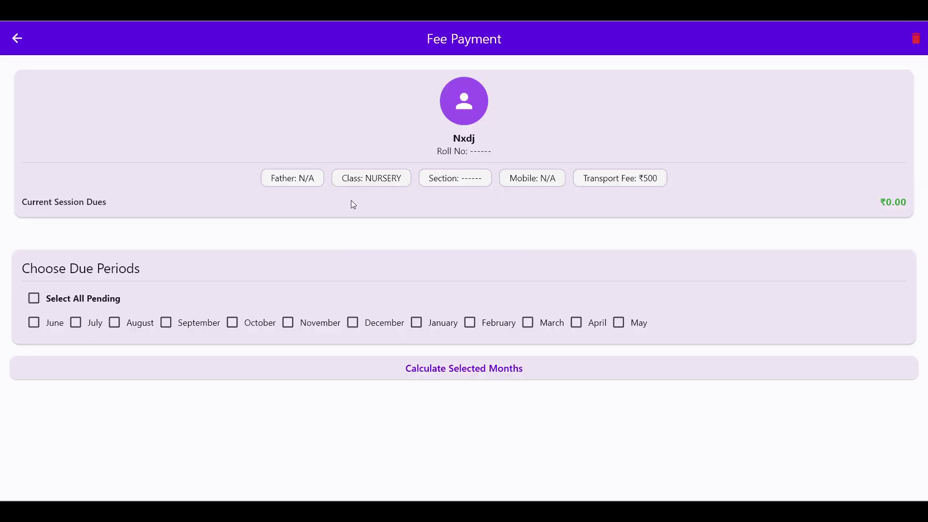
Choose June and July as the due periods, calculate the fees for them and review the breakdown.
{"action": "left_click", "coordinate": [45, 326]}
{"action": "left_click", "coordinate": [76, 322]}
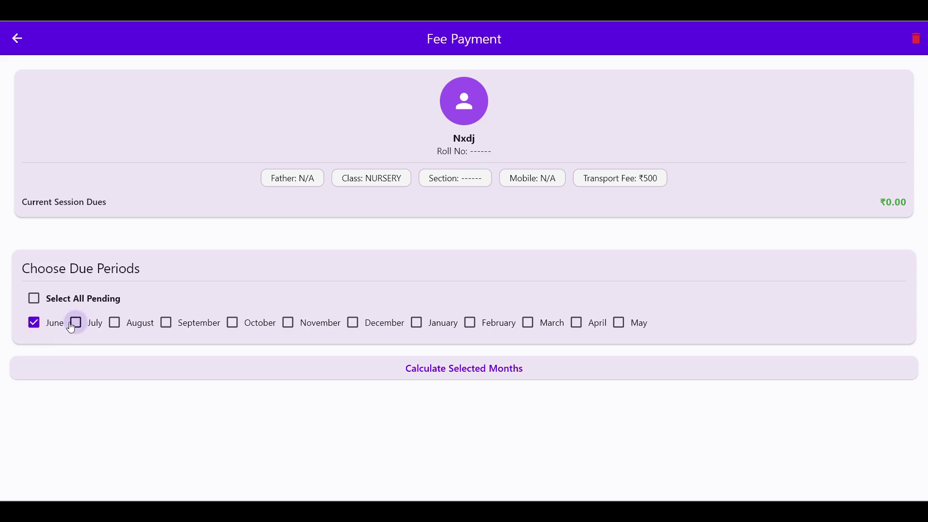
{"action": "left_click", "coordinate": [469, 373]}
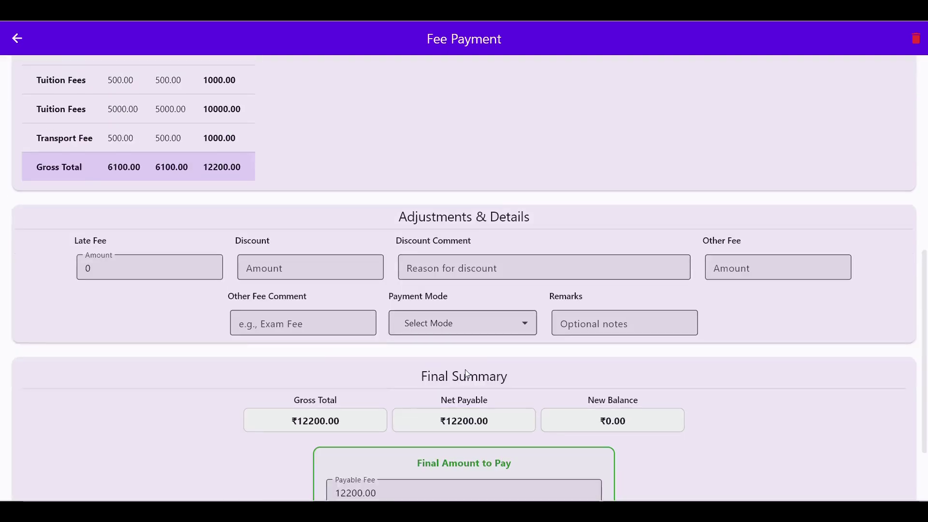
{"action": "scroll", "coordinate": [340, 187], "scroll_direction": "up", "scroll_amount": 3}
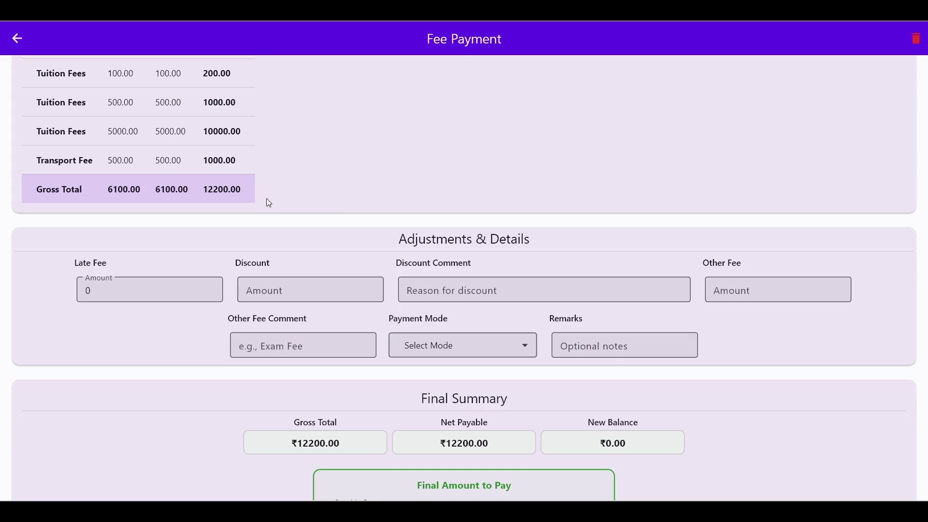
{"action": "scroll", "coordinate": [266, 220], "scroll_direction": "down", "scroll_amount": 1}
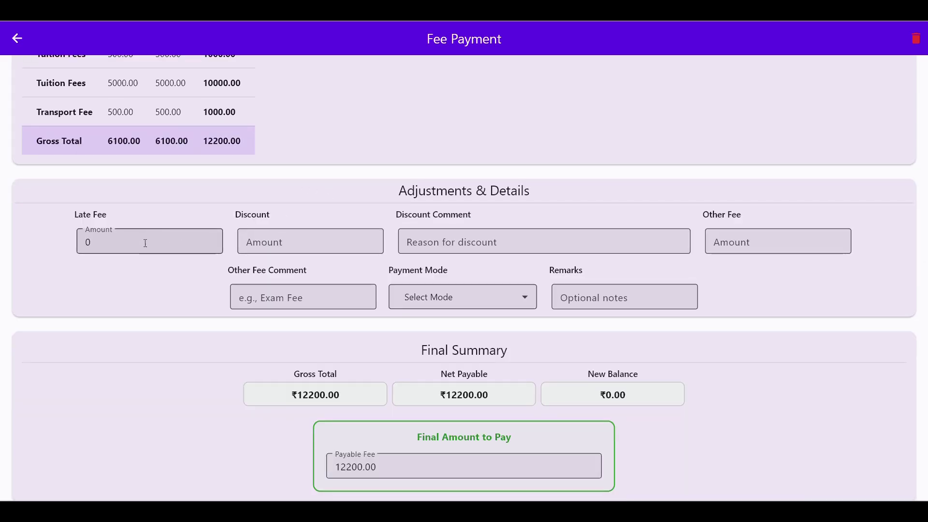
Enter a discount of 200 with the discount comment "By manager".
{"action": "left_click_drag", "start_coordinate": [143, 240], "coordinate": [65, 248]}
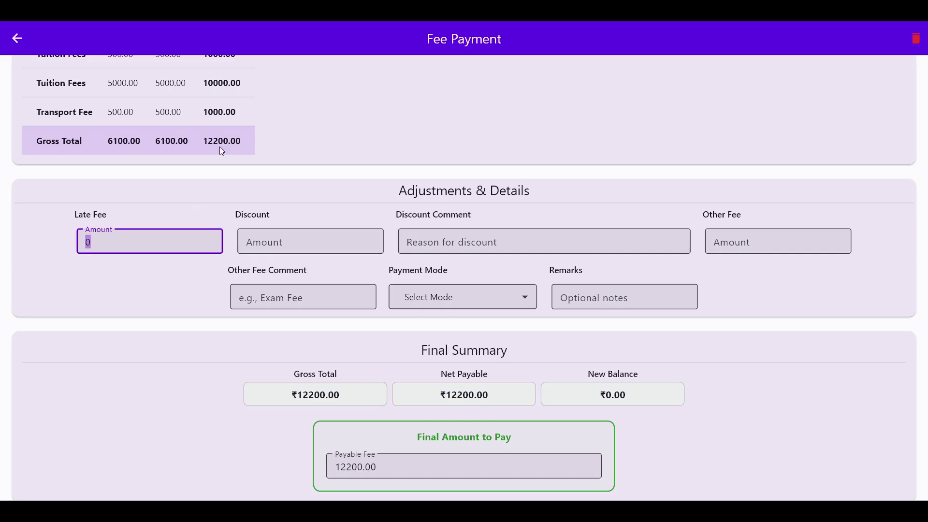
{"action": "left_click", "coordinate": [262, 234]}
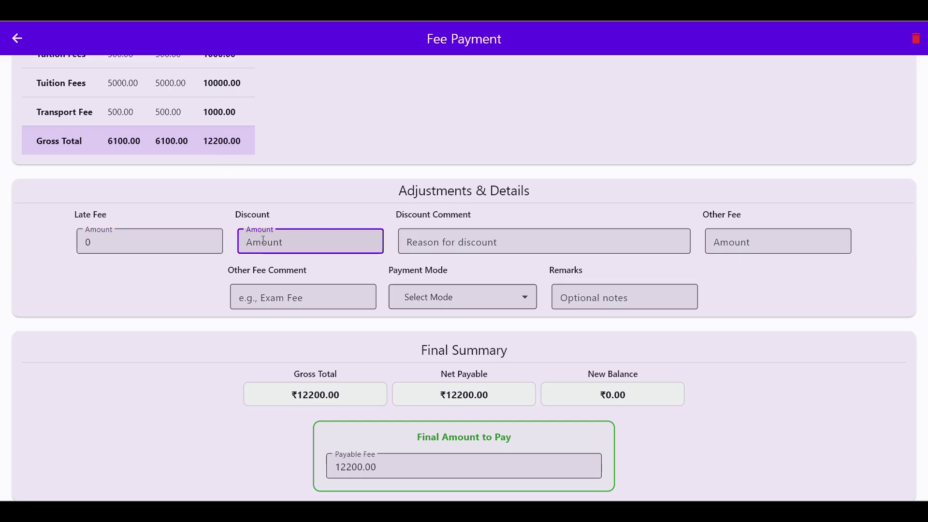
{"action": "type", "text": "200"}
{"action": "left_click", "coordinate": [461, 241]}
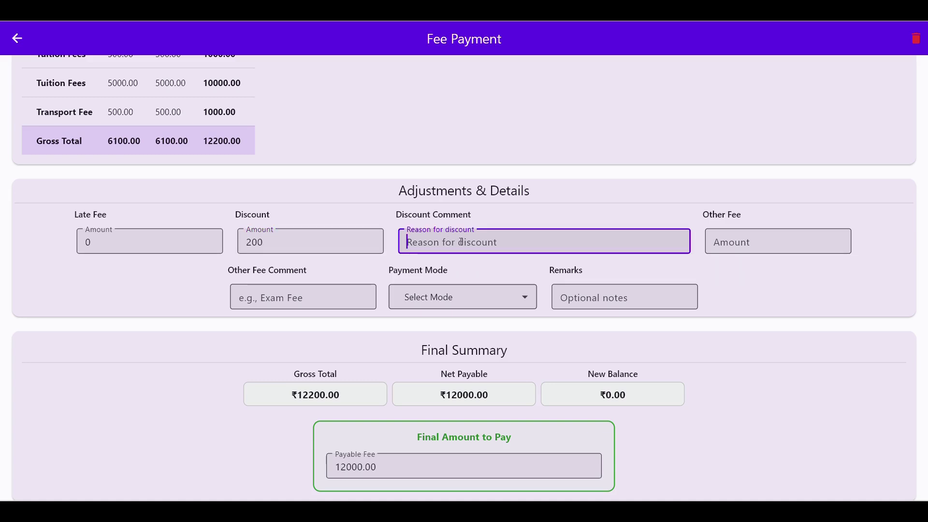
{"action": "type", "text": "By mana"}
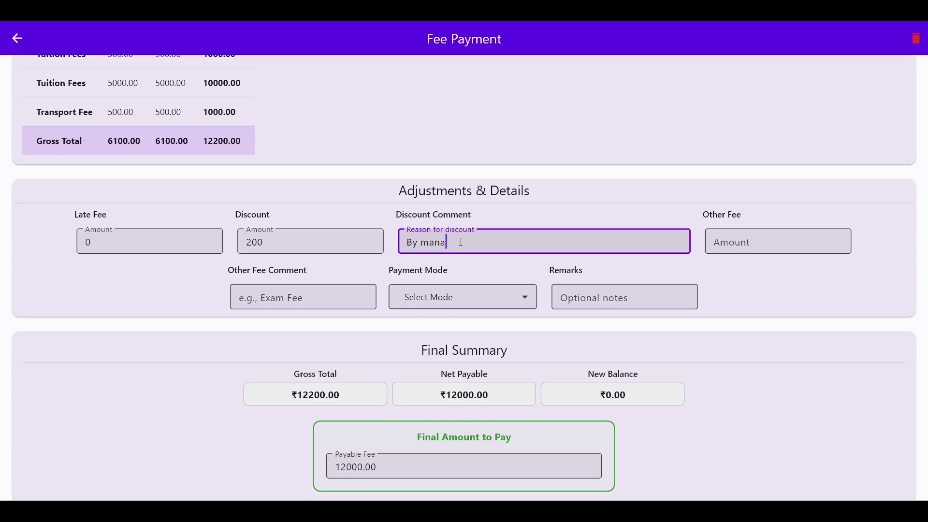
{"action": "type", "text": "ger"}
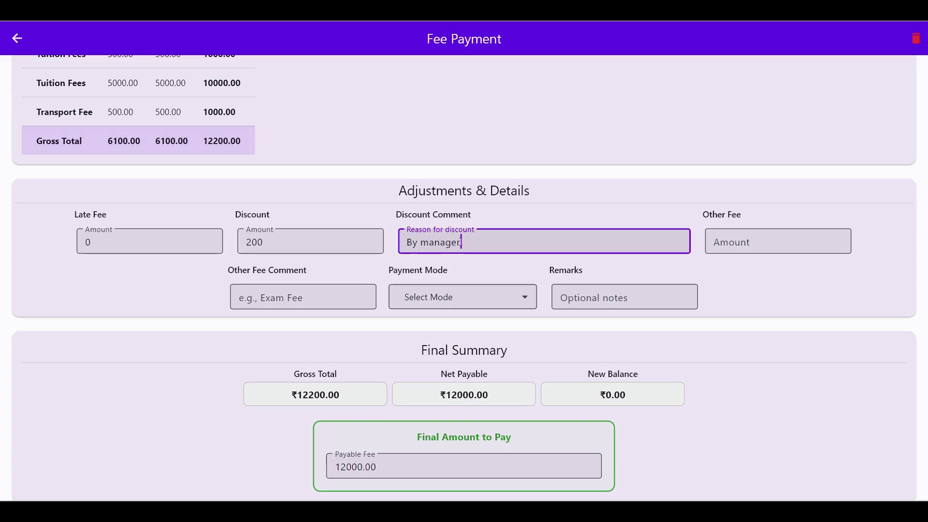
Add an other fee of 1000 with the comment "Tour fee".
{"action": "left_click", "coordinate": [732, 237]}
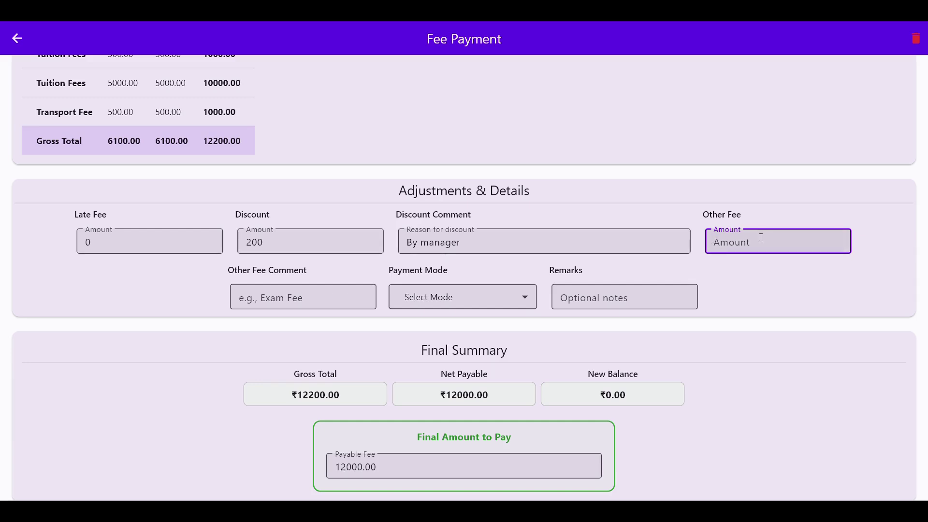
{"action": "type", "text": "1000"}
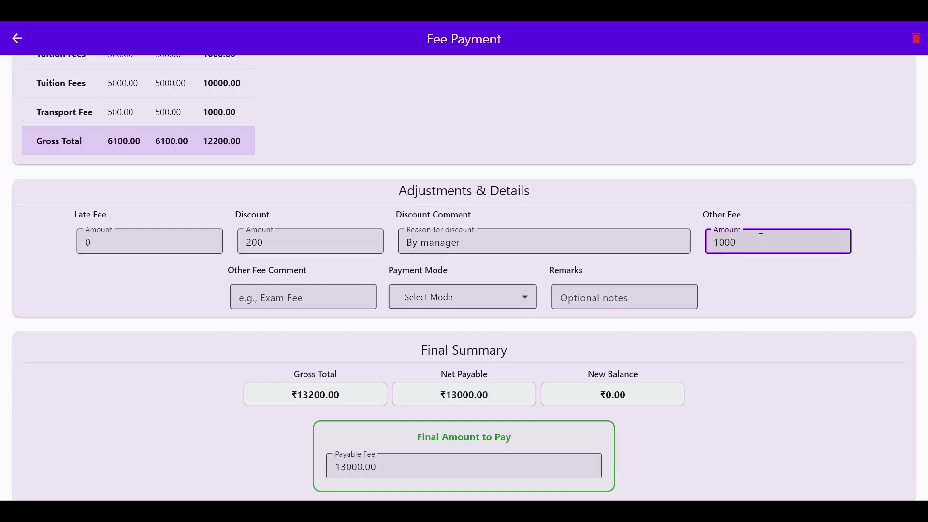
{"action": "left_click", "coordinate": [290, 296]}
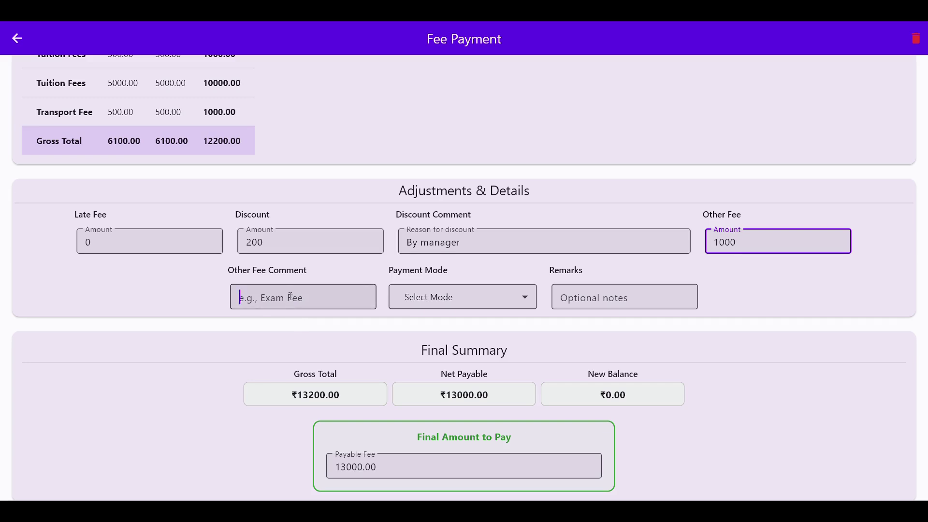
{"action": "type", "text": "Tour"}
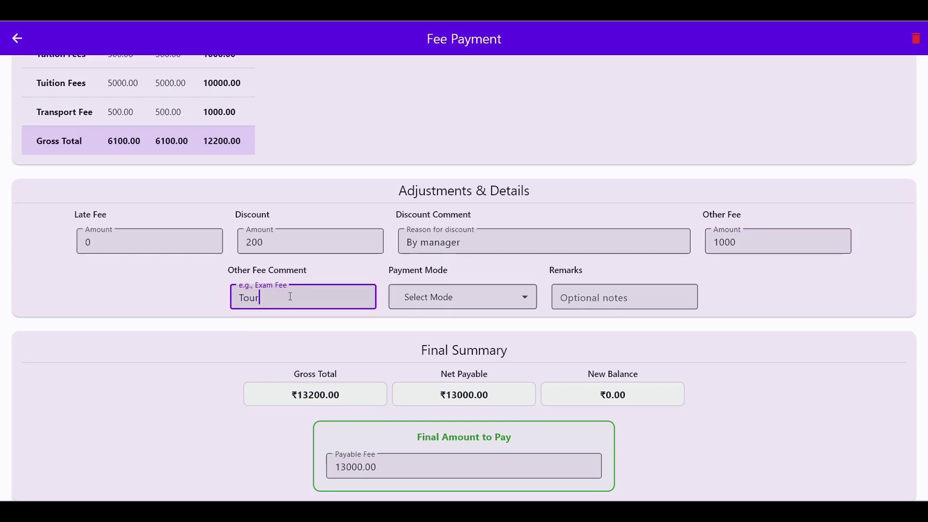
{"action": "type", "text": " fee"}
Set the payment mode to Cash and the payable fee to 6000.
{"action": "left_click", "coordinate": [442, 297]}
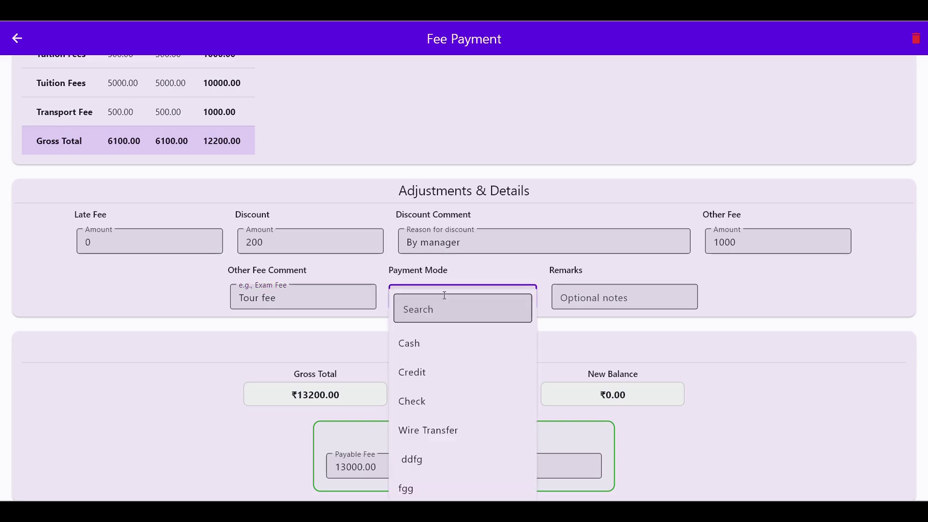
{"action": "left_click", "coordinate": [431, 347]}
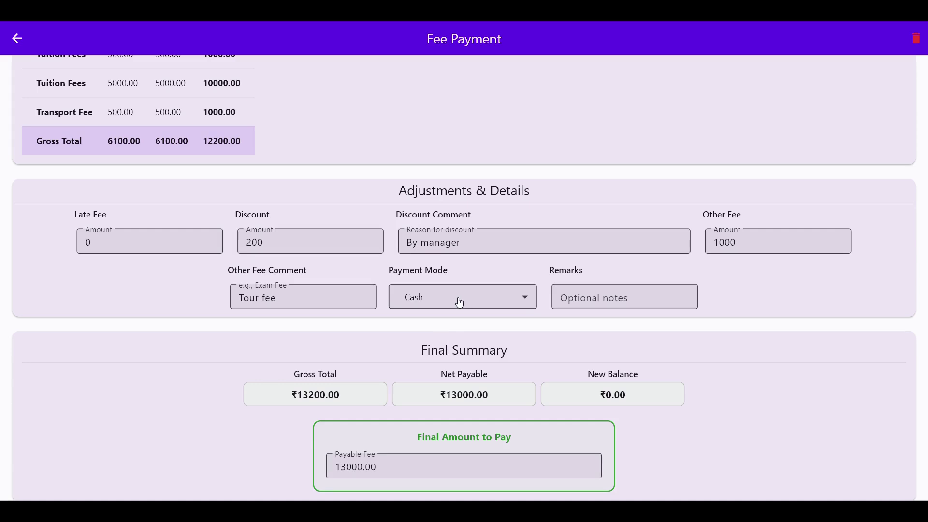
{"action": "scroll", "coordinate": [458, 300], "scroll_direction": "down", "scroll_amount": 2}
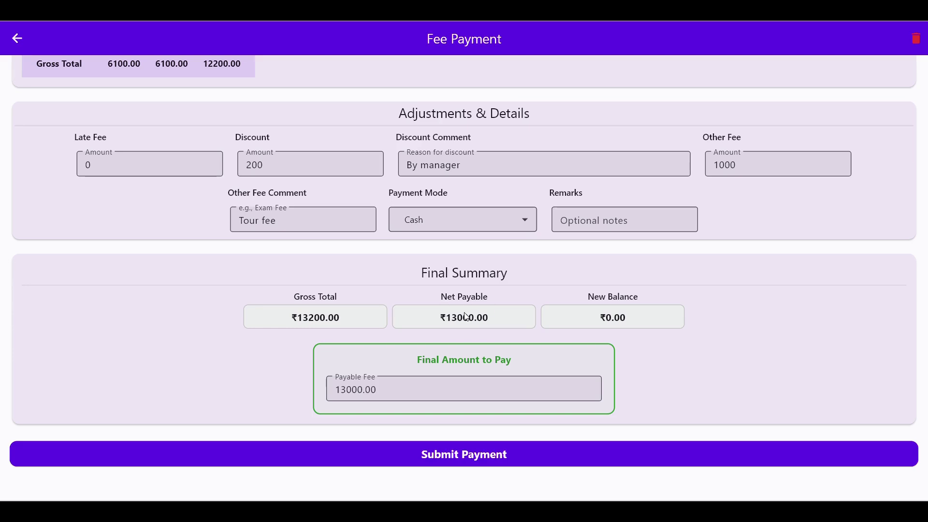
{"action": "left_click", "coordinate": [406, 389]}
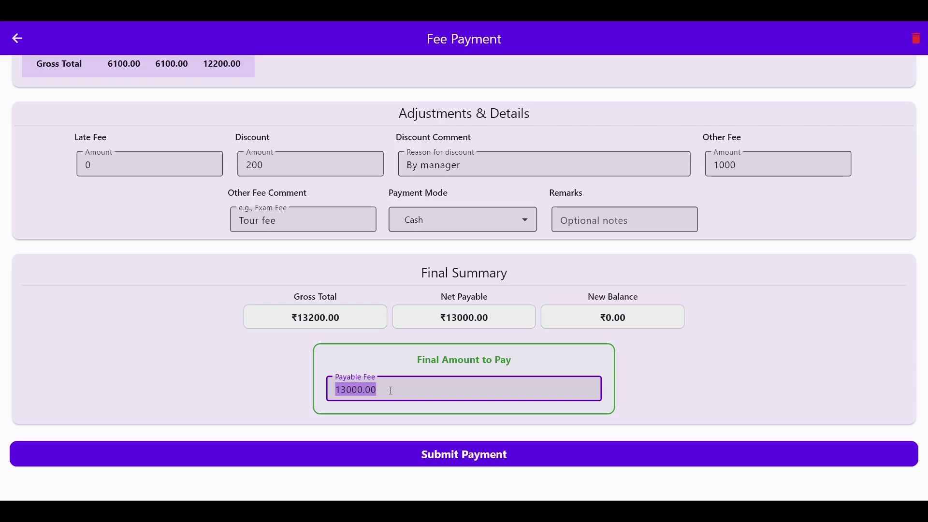
{"action": "type", "text": "60000"}
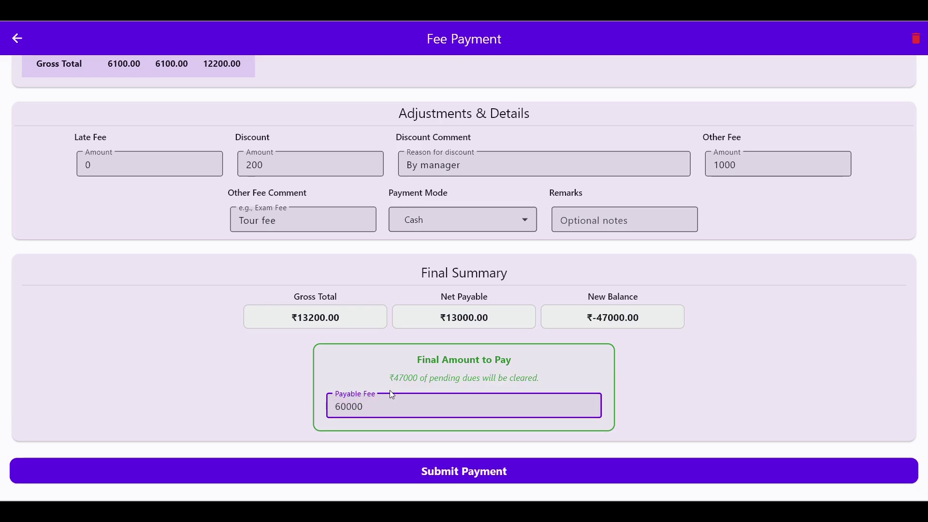
{"action": "key", "text": "BackSpace"}
{"action": "left_click_drag", "start_coordinate": [390, 391], "coordinate": [323, 391]}
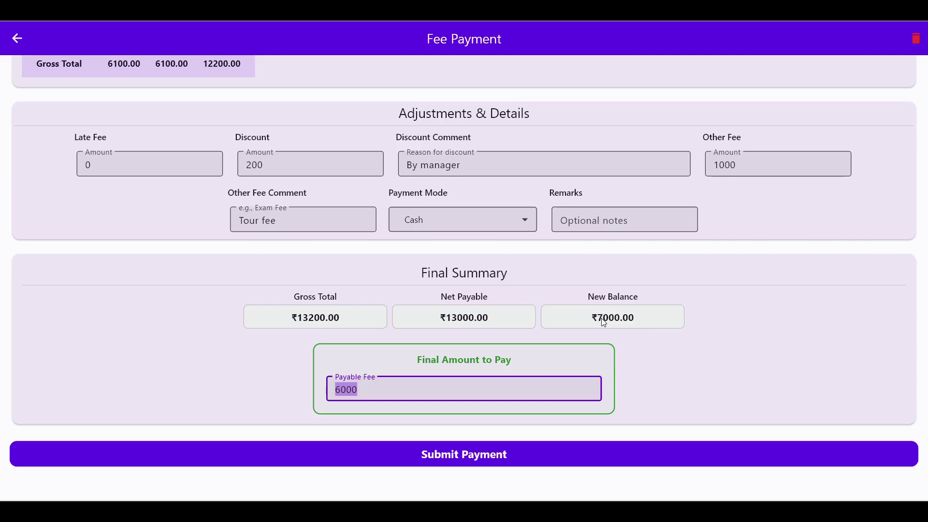
Submit the fee payment with the WhatsApp notification to the parent turned off.
{"action": "left_click", "coordinate": [487, 457]}
{"action": "left_click", "coordinate": [489, 459]}
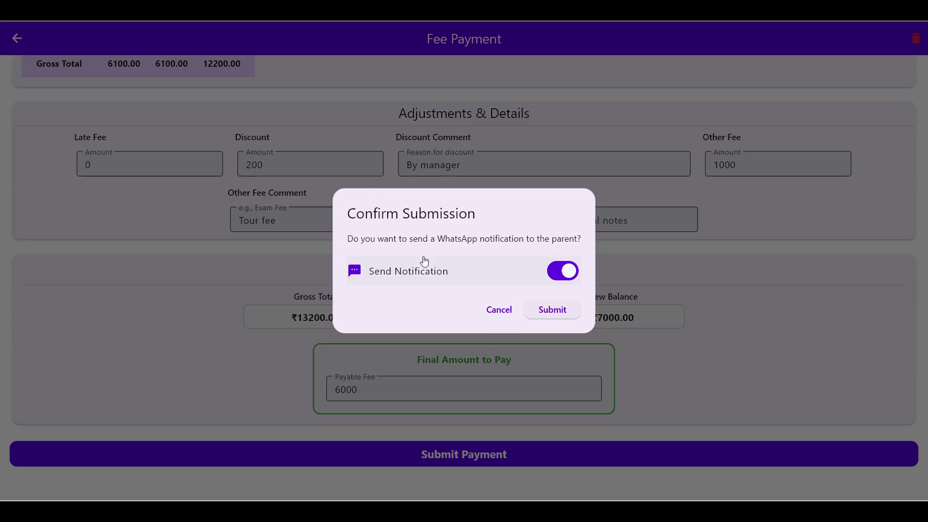
{"action": "left_click", "coordinate": [565, 274]}
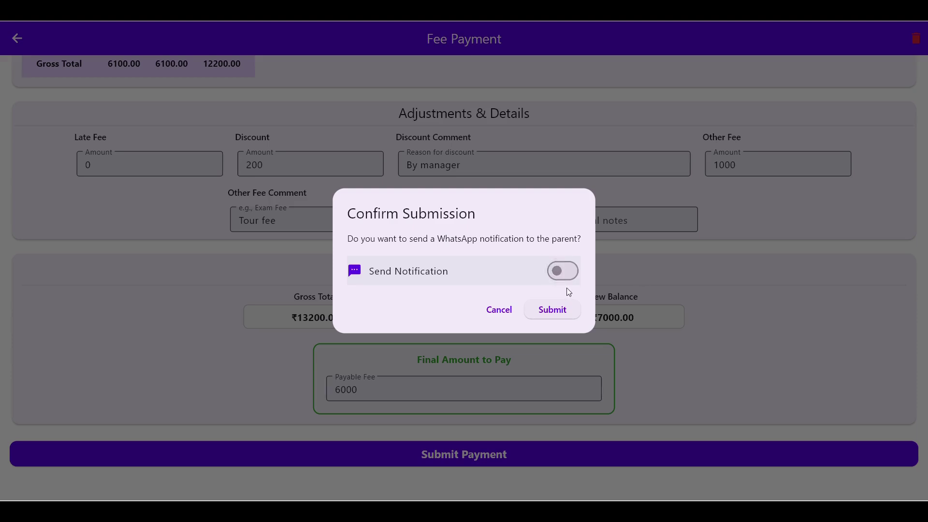
{"action": "left_click", "coordinate": [556, 313]}
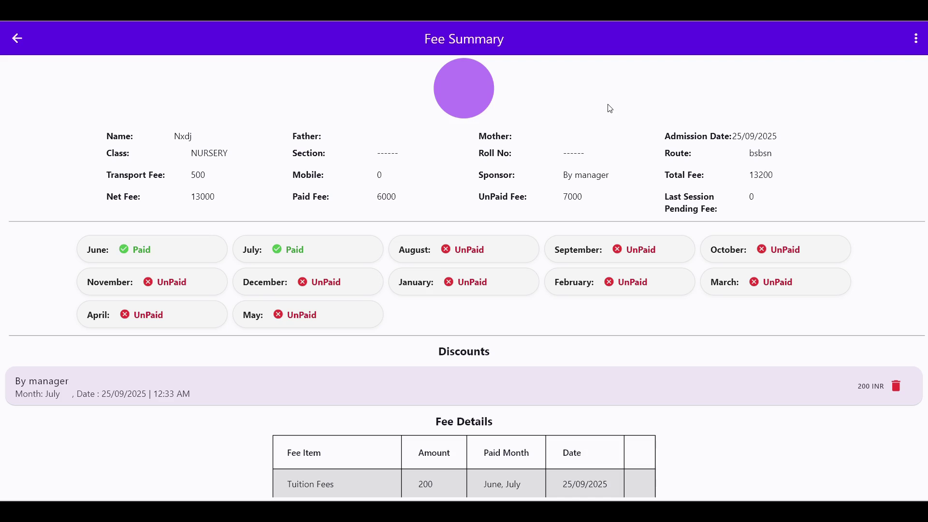
Open the student's fee invoice in the P1 format for the custom date 25 September 2025.
{"action": "left_click", "coordinate": [916, 38]}
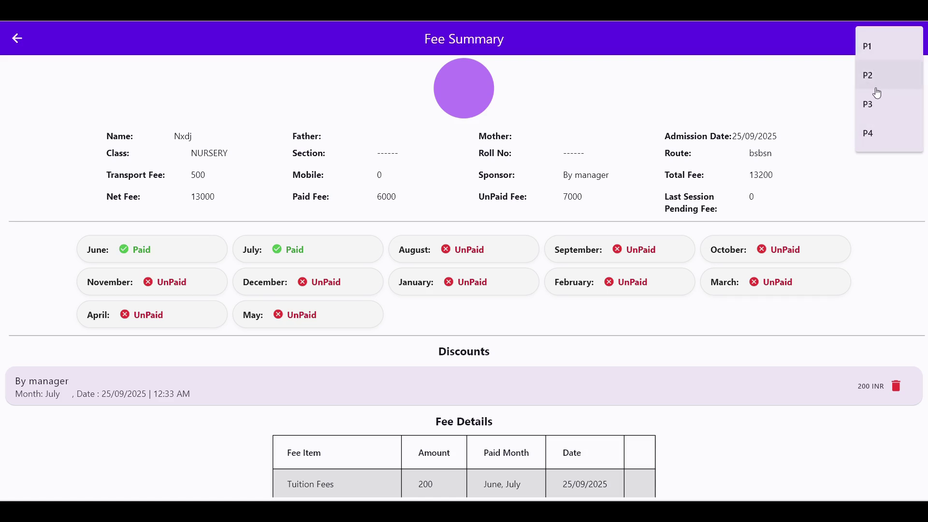
{"action": "left_click", "coordinate": [875, 49]}
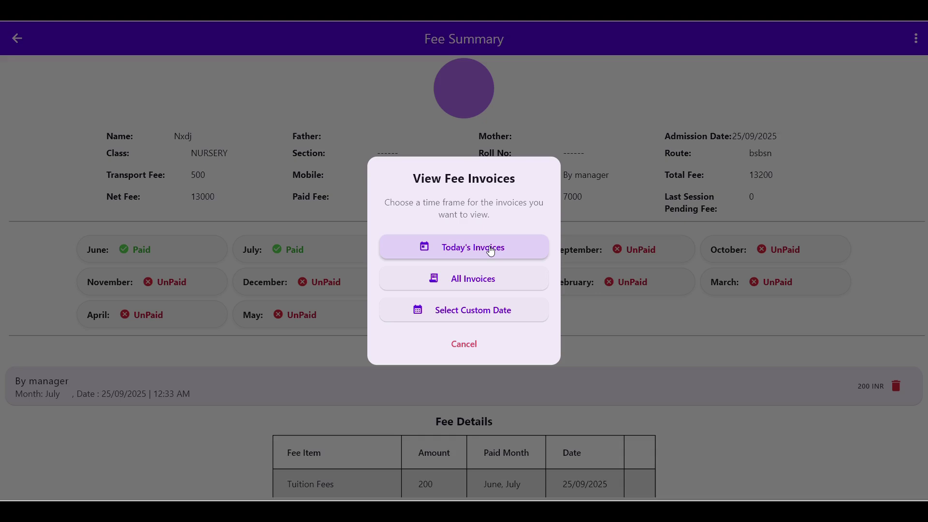
{"action": "left_click", "coordinate": [487, 317]}
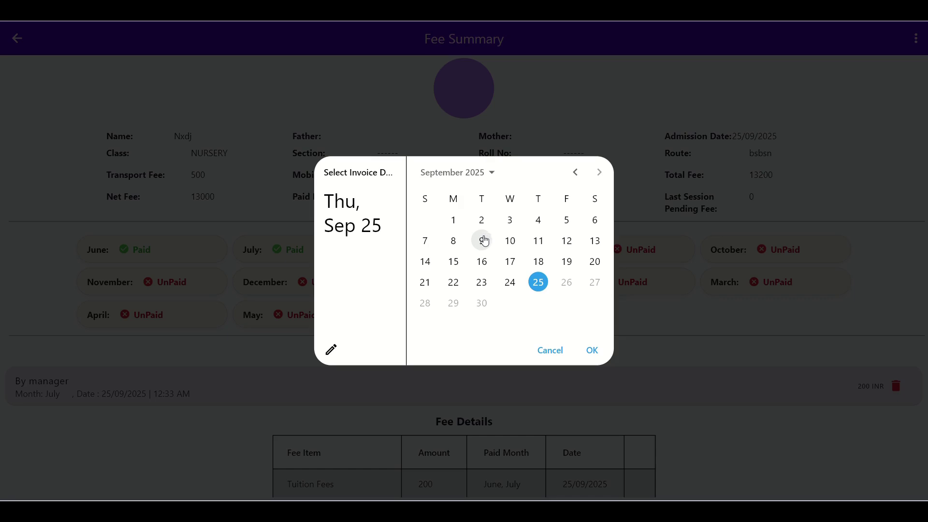
{"action": "left_click", "coordinate": [484, 241]}
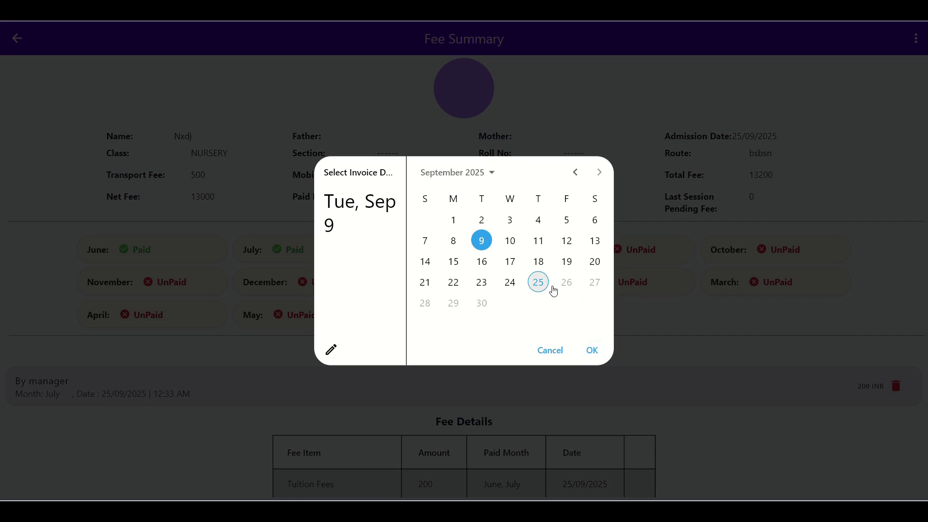
{"action": "left_click", "coordinate": [540, 282]}
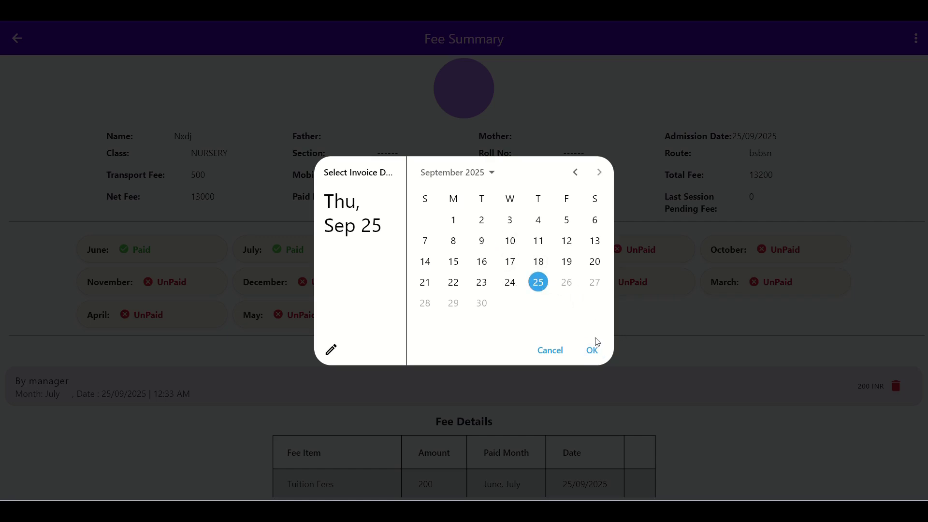
{"action": "left_click", "coordinate": [595, 350]}
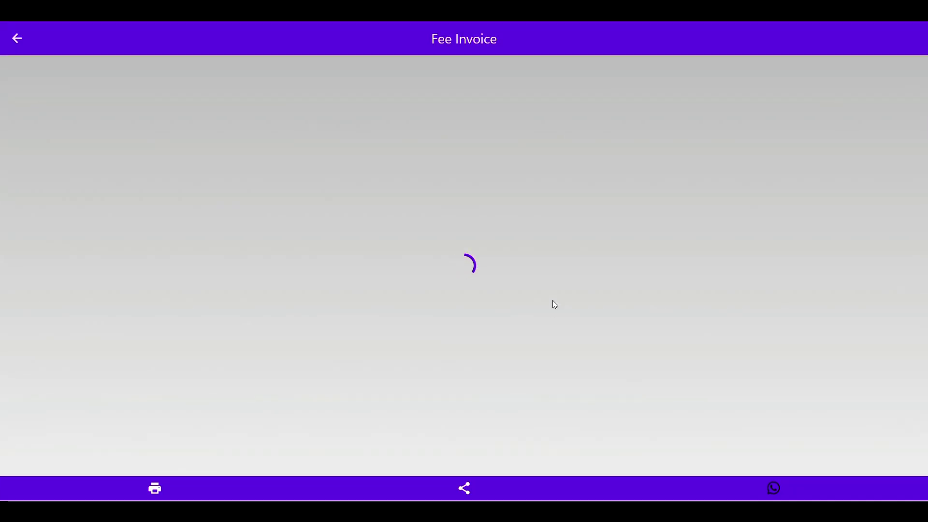